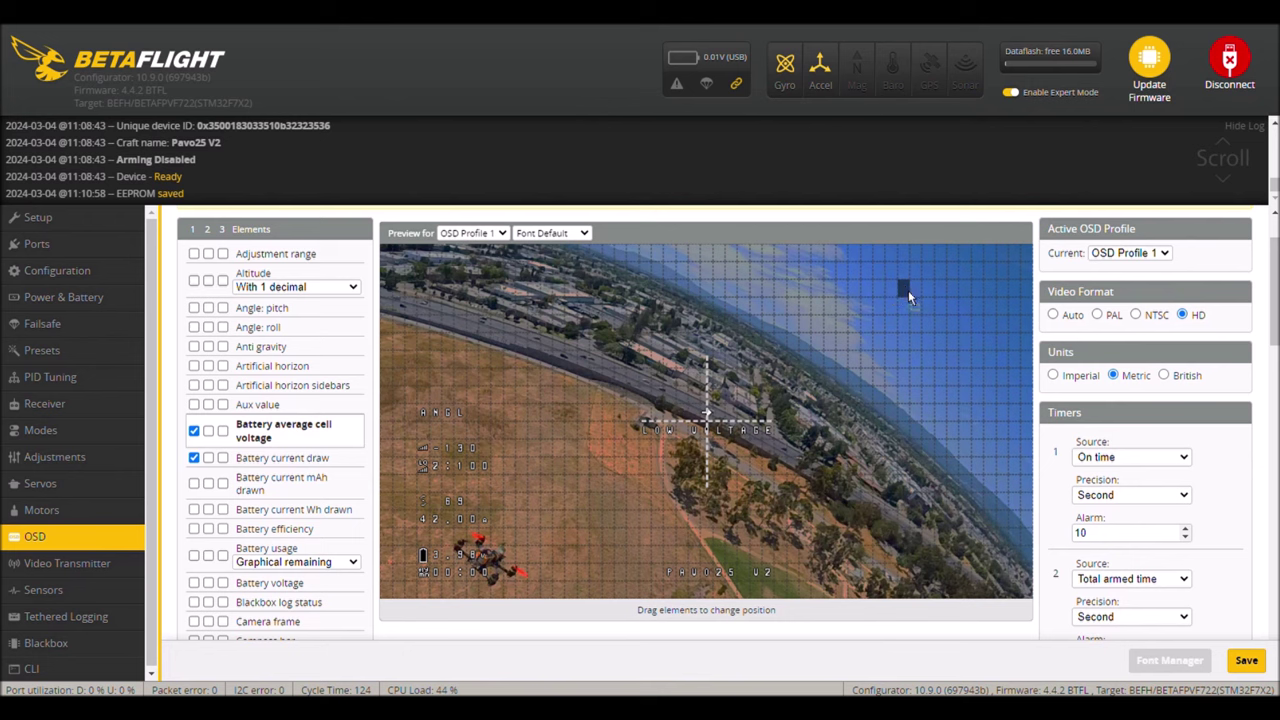
Place the average cell voltage near the OSD preview's upper-right corner, Timer 2 directly above it, and the craft name at the top centre.
drag(924, 292, 925, 294)
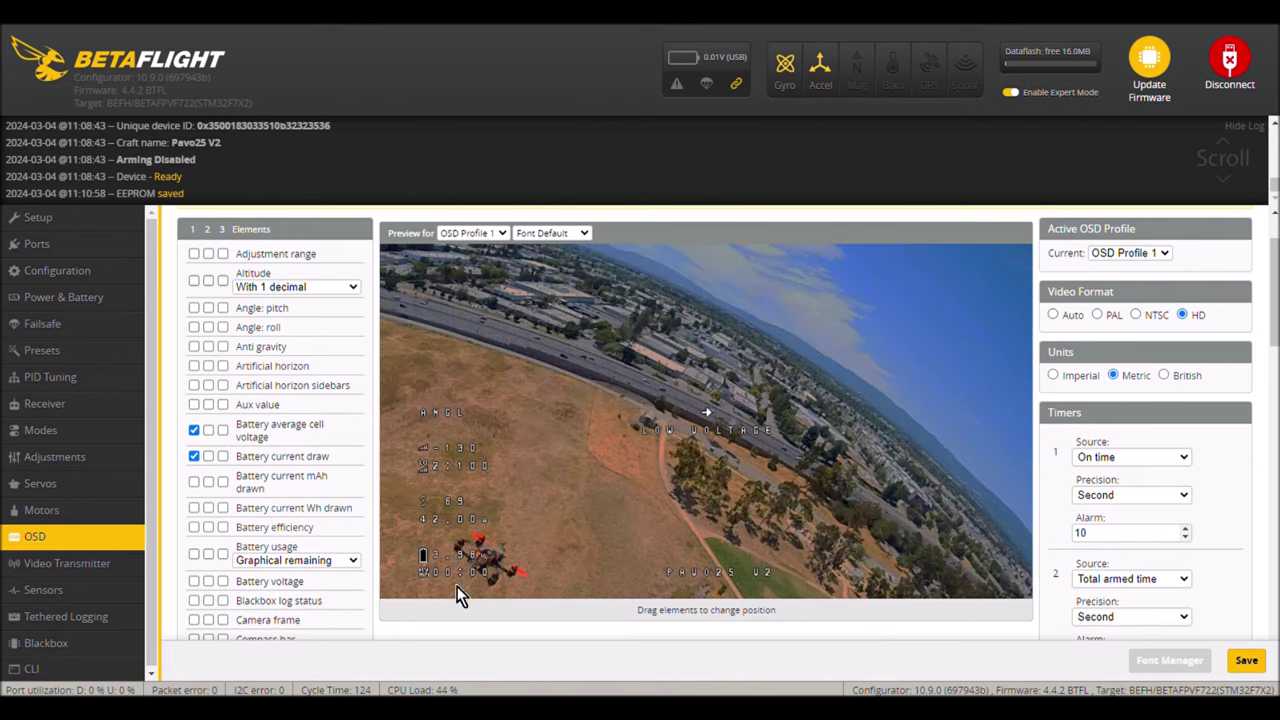
drag(460, 588, 930, 276)
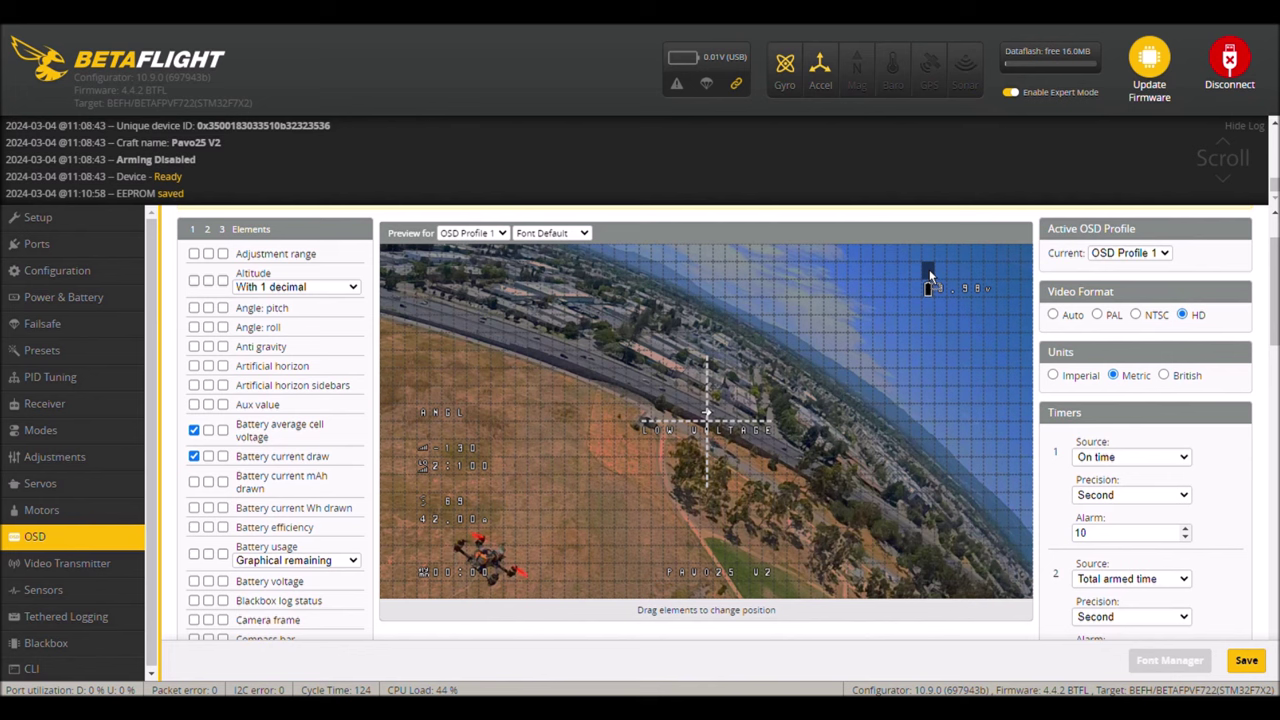
drag(930, 276, 938, 279)
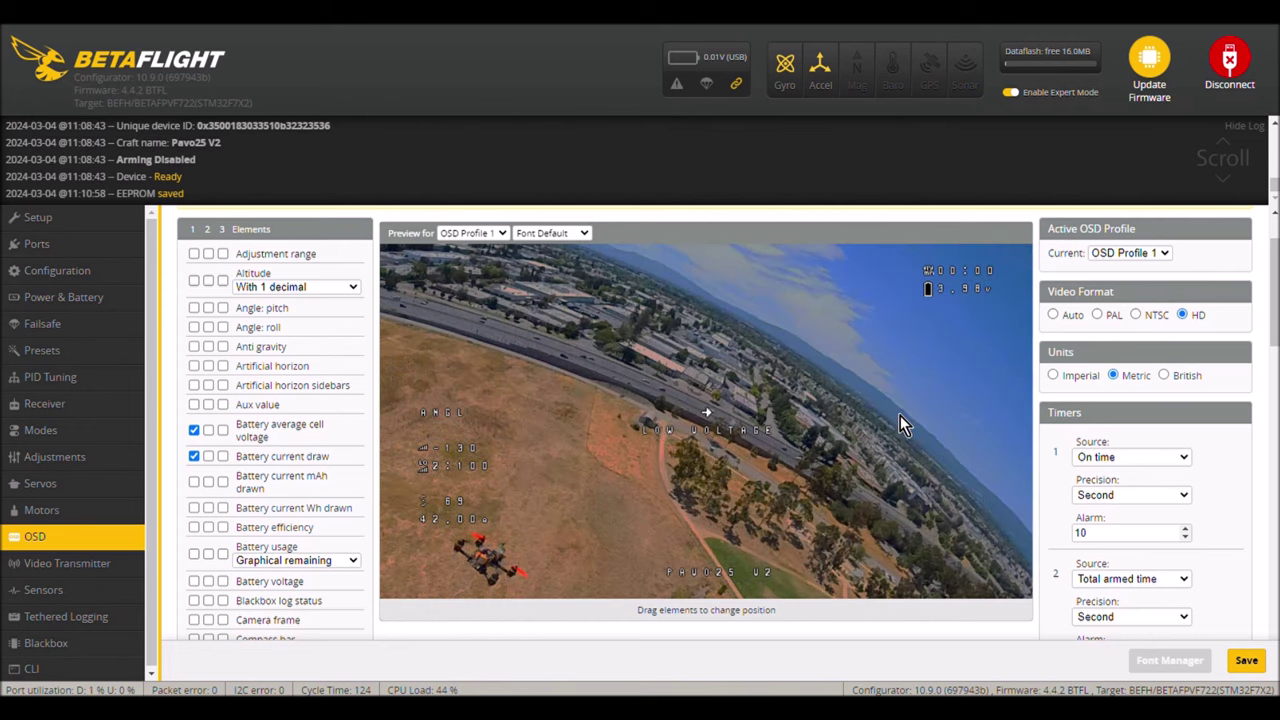
drag(730, 585, 731, 349)
drag(682, 255, 667, 256)
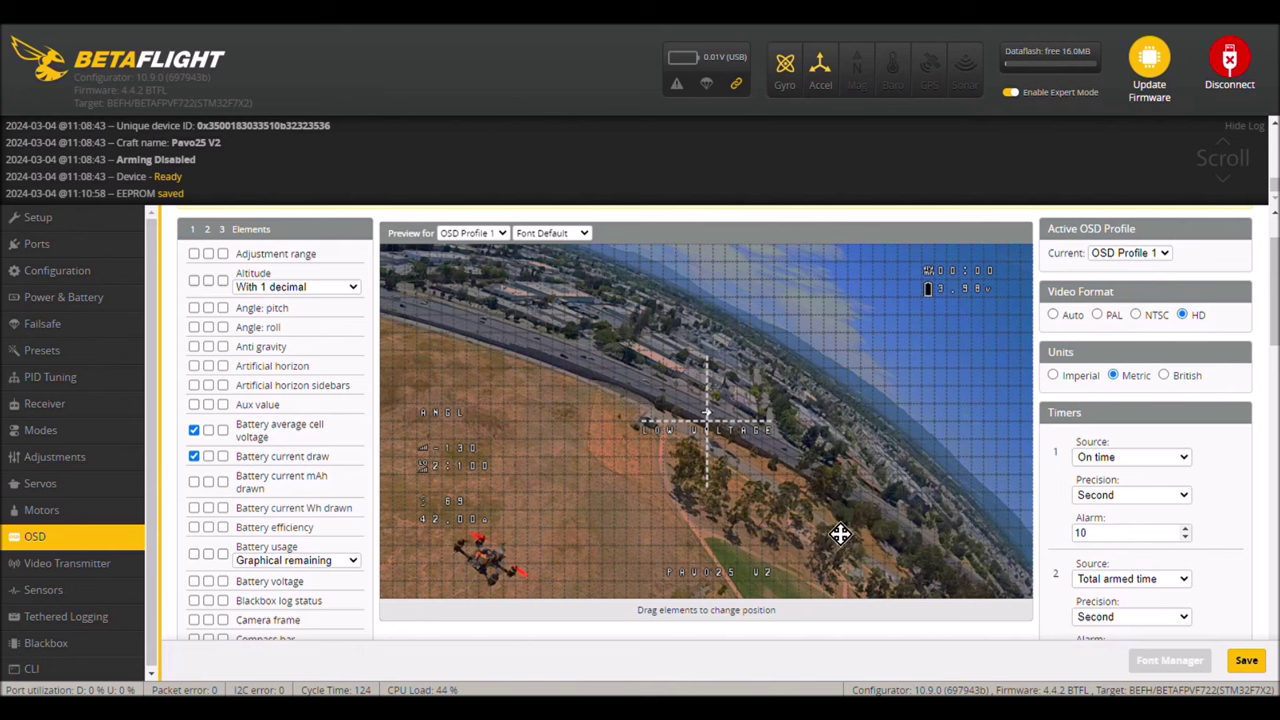
Stack the RSSI dBm value, link quality and throttle position elements in the upper-left area of the OSD preview.
mouse_move(471, 517)
mouse_down()
mouse_move(547, 411)
mouse_move(405, 358)
mouse_move(418, 326)
mouse_up()
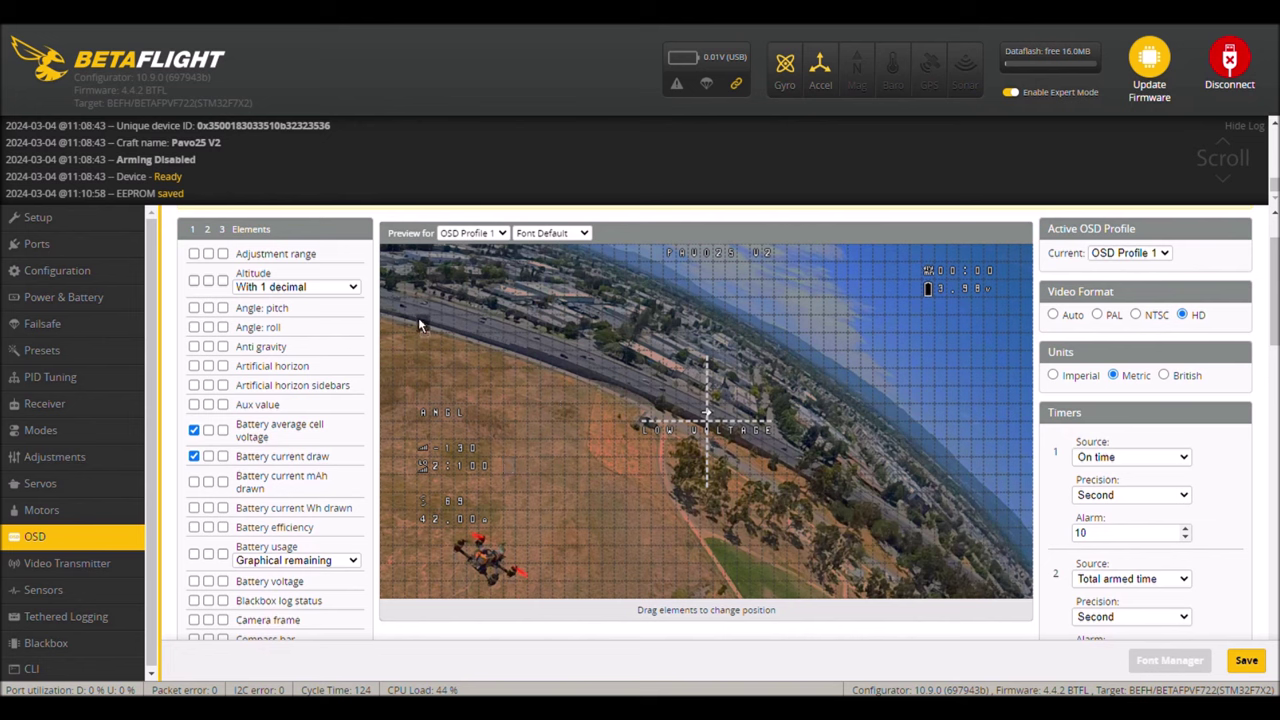
drag(421, 316, 420, 327)
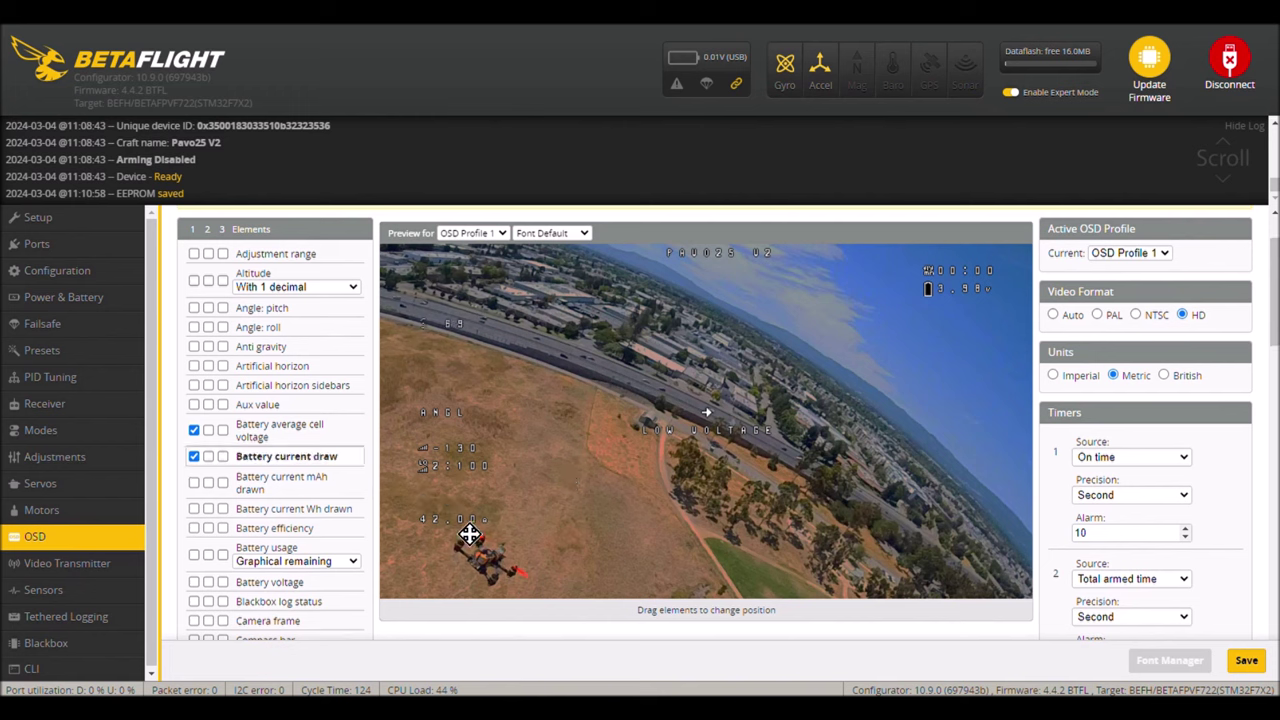
drag(447, 481, 437, 323)
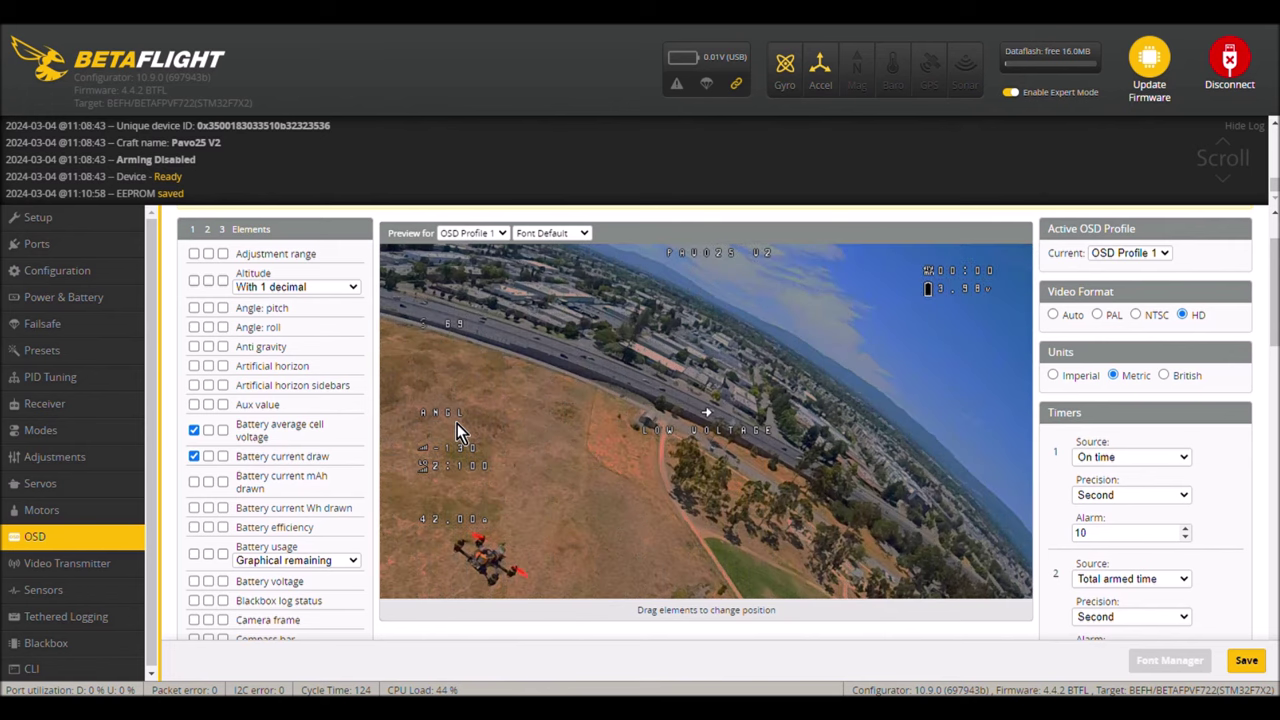
drag(450, 459, 425, 300)
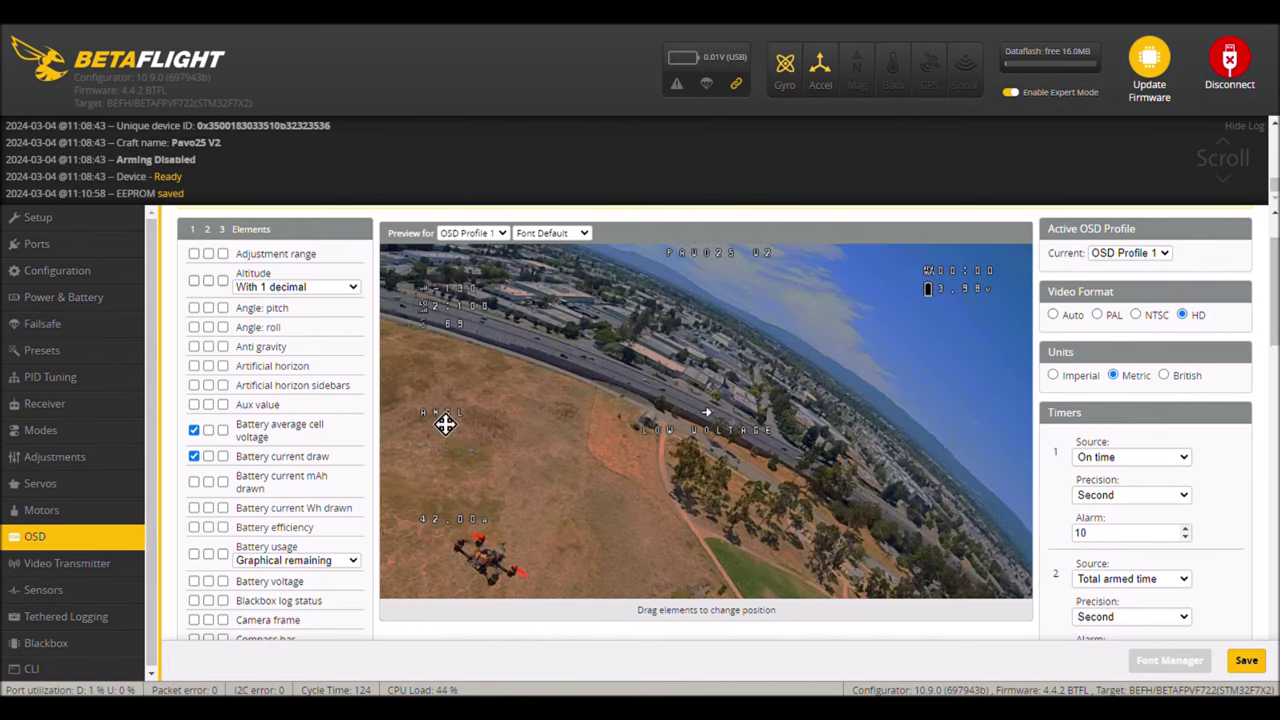
Move the fly mode element beneath the craft name and the battery current draw beneath the average cell voltage.
drag(440, 418, 712, 272)
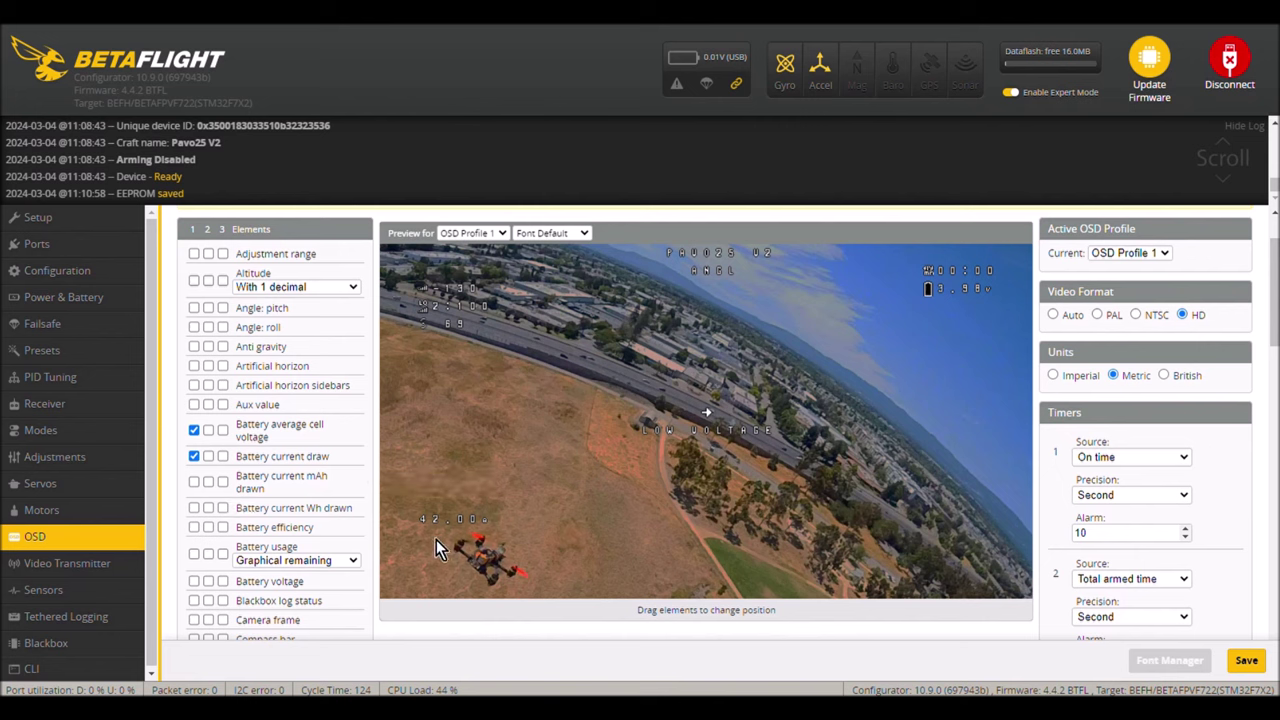
drag(452, 533, 928, 322)
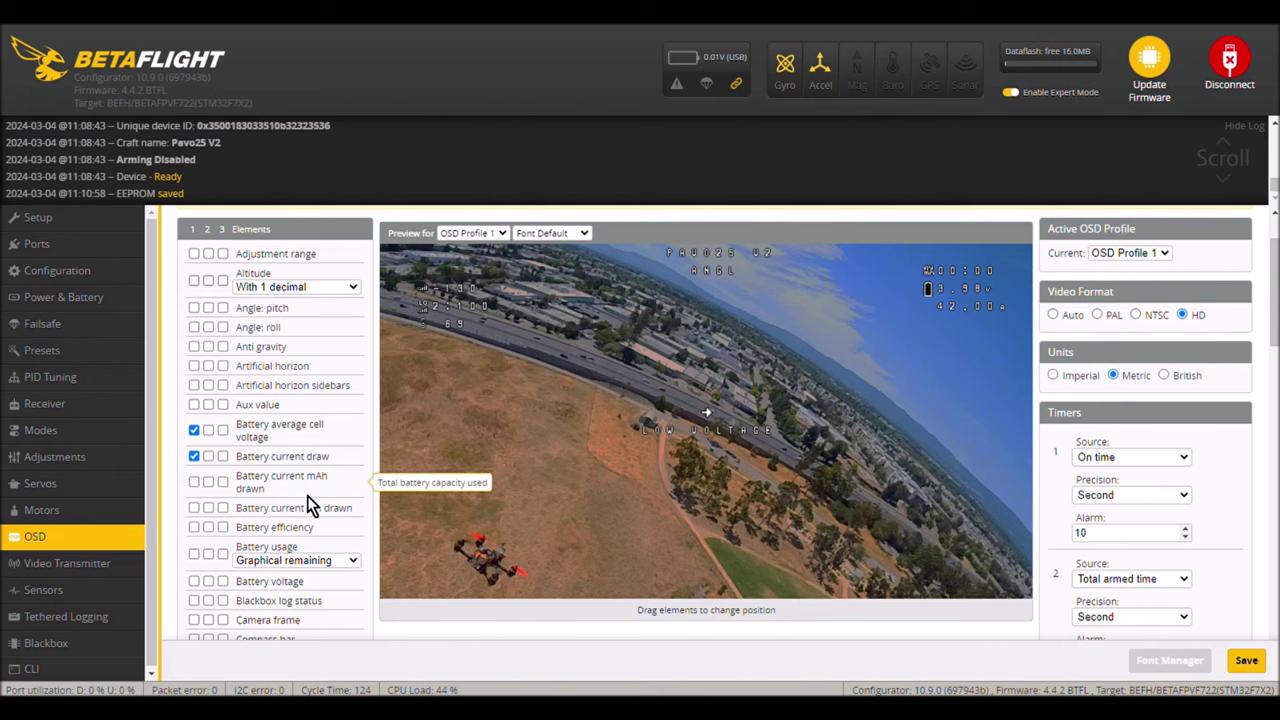
Enable the Battery voltage element for OSD profile 1 and place it above Timer 2 in the preview's upper-right corner.
scroll(301, 553, down, 3)
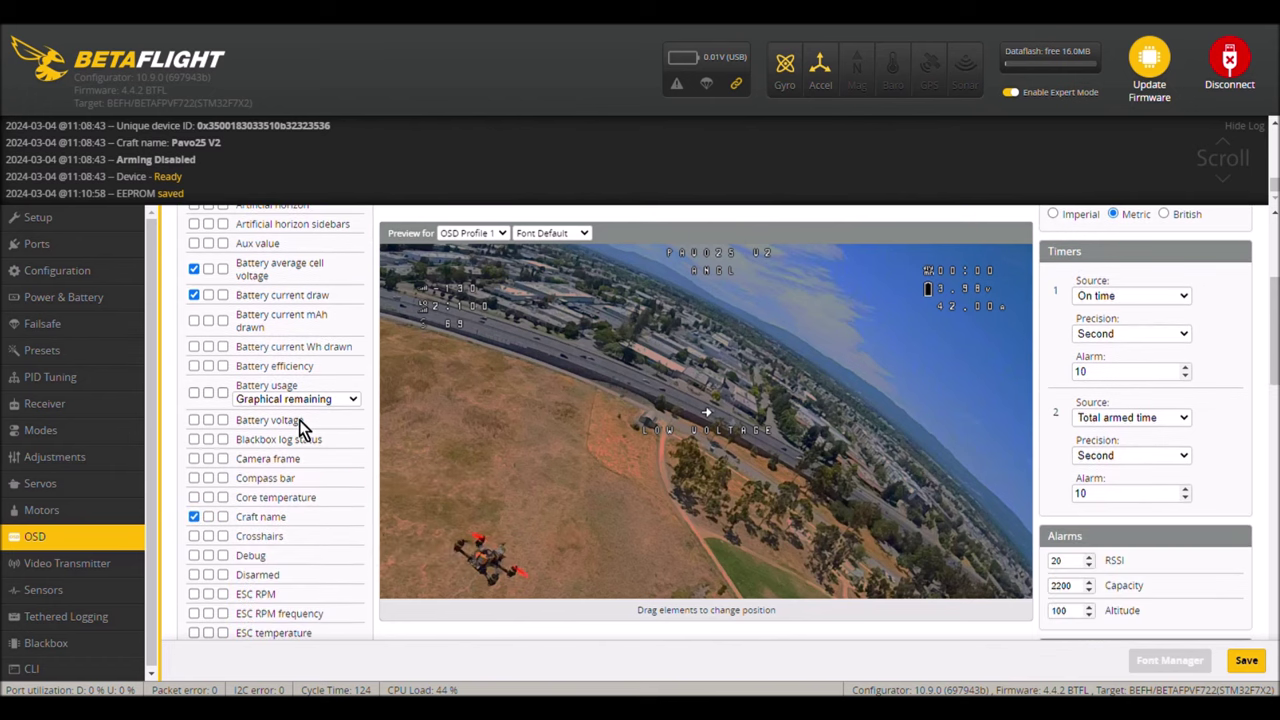
click(195, 423)
drag(546, 383, 935, 363)
drag(922, 310, 931, 271)
Rearrange the upper-left OSD column as fly mode, link quality, RSSI dBm value and throttle position, from top to bottom.
scroll(338, 442, down, 10)
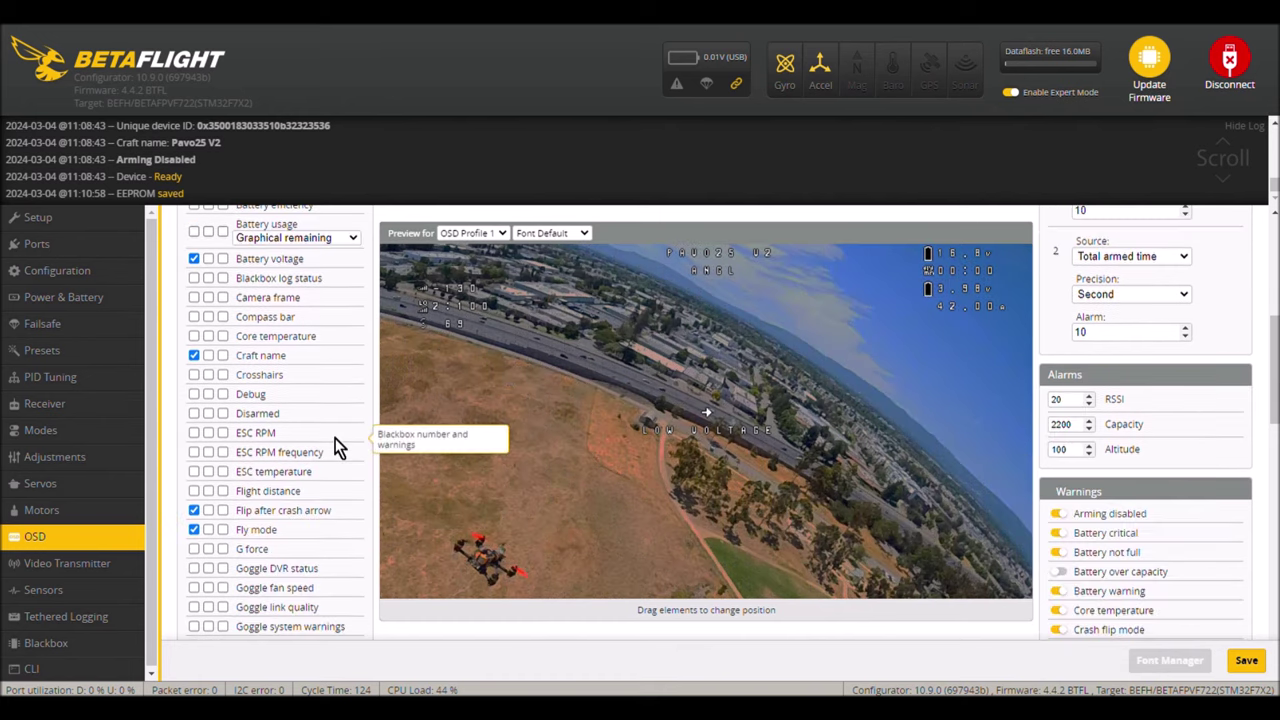
scroll(338, 447, down, 8)
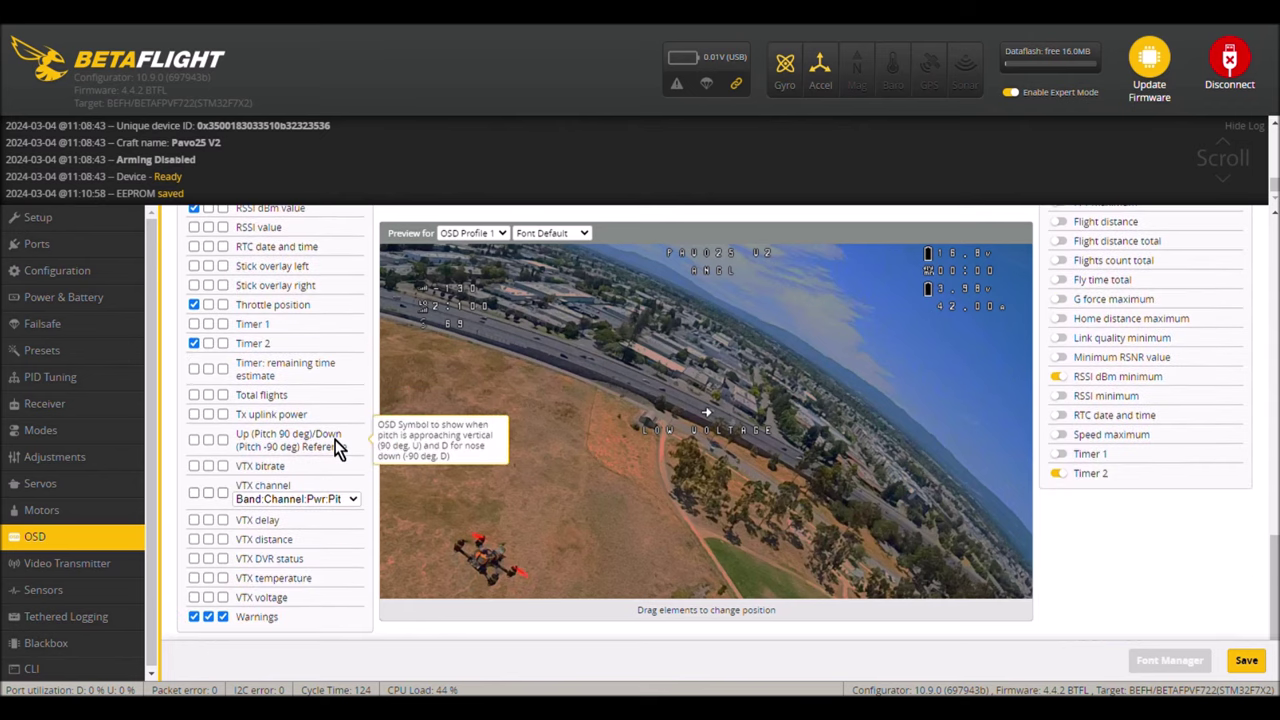
scroll(807, 548, up, 8)
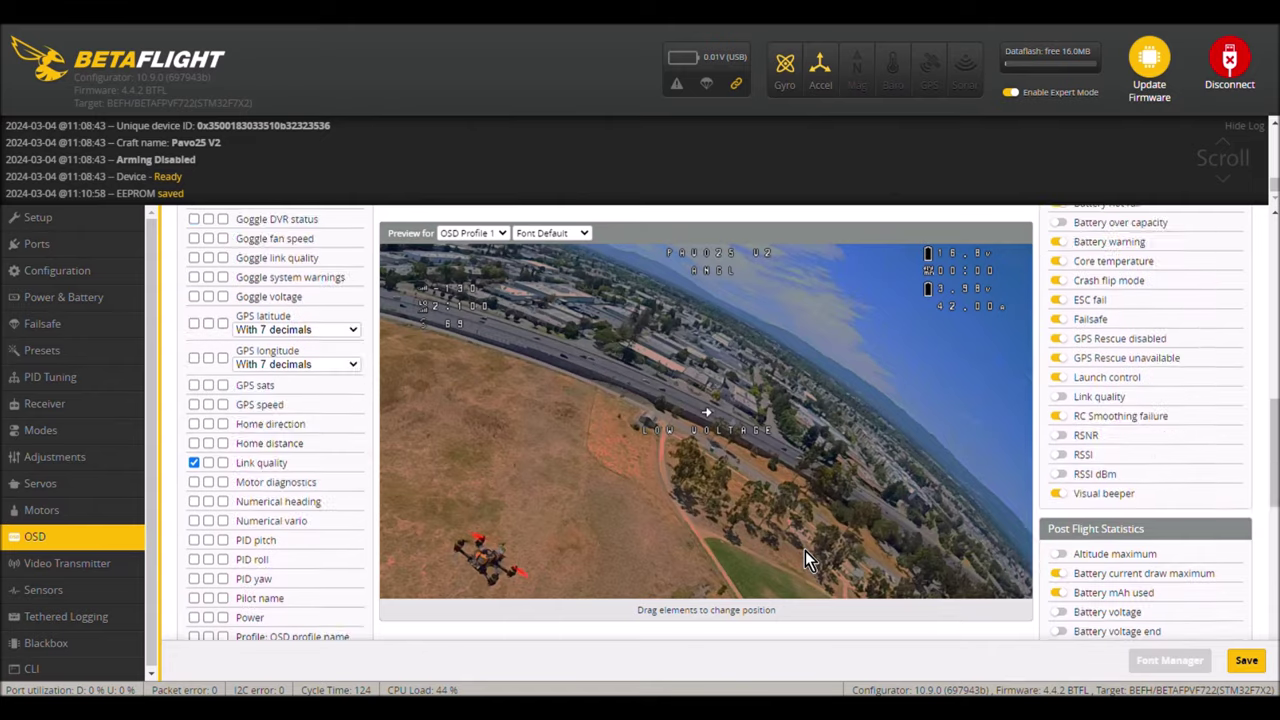
scroll(805, 551, up, 10)
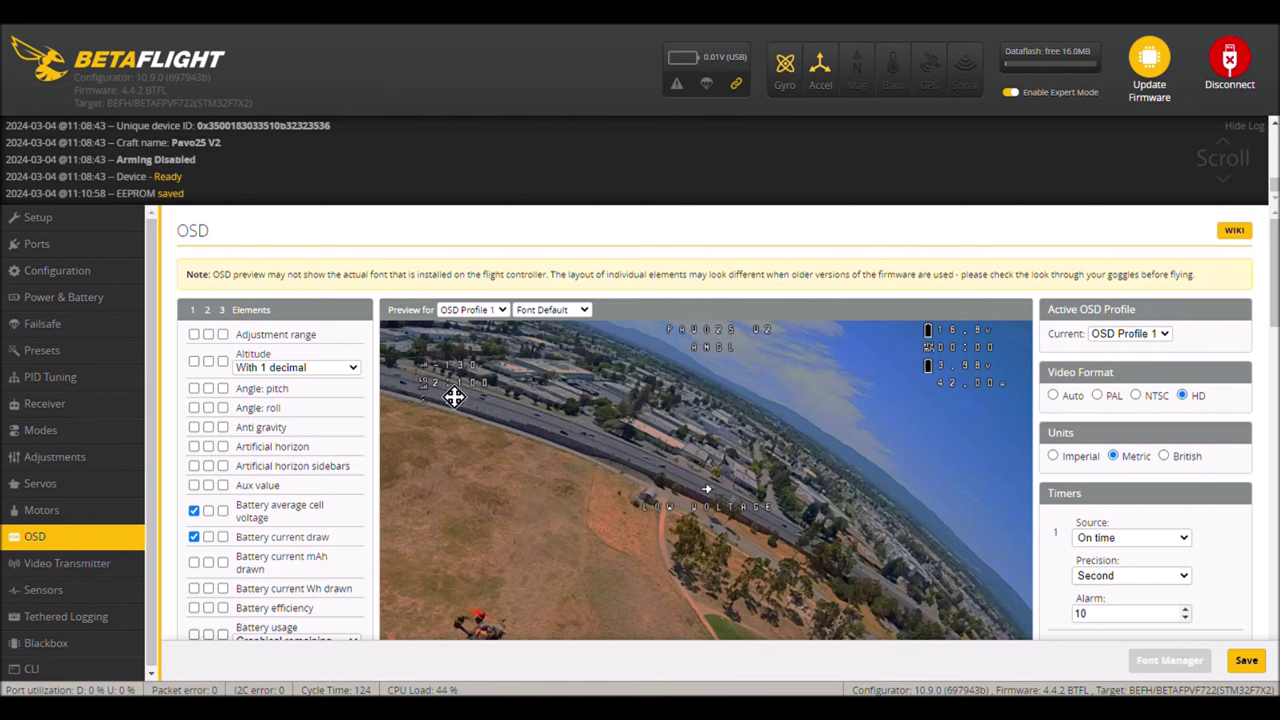
drag(454, 397, 430, 360)
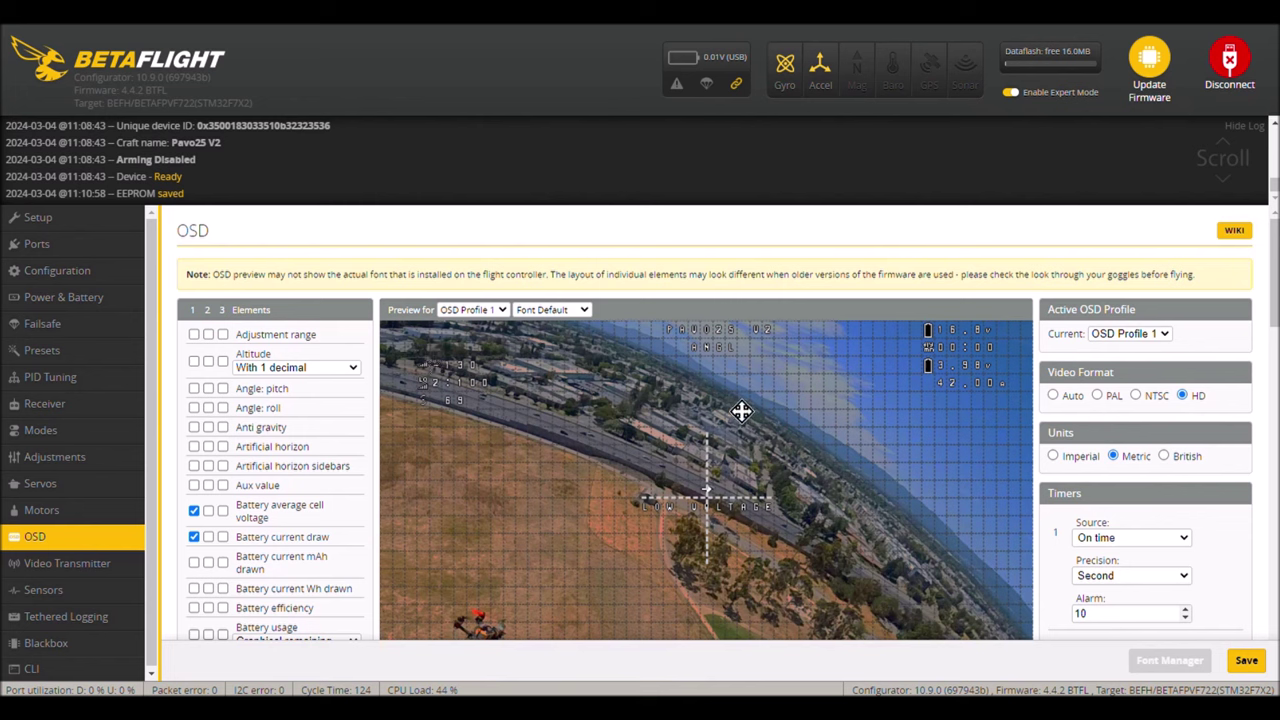
drag(727, 358, 434, 343)
drag(714, 497, 432, 389)
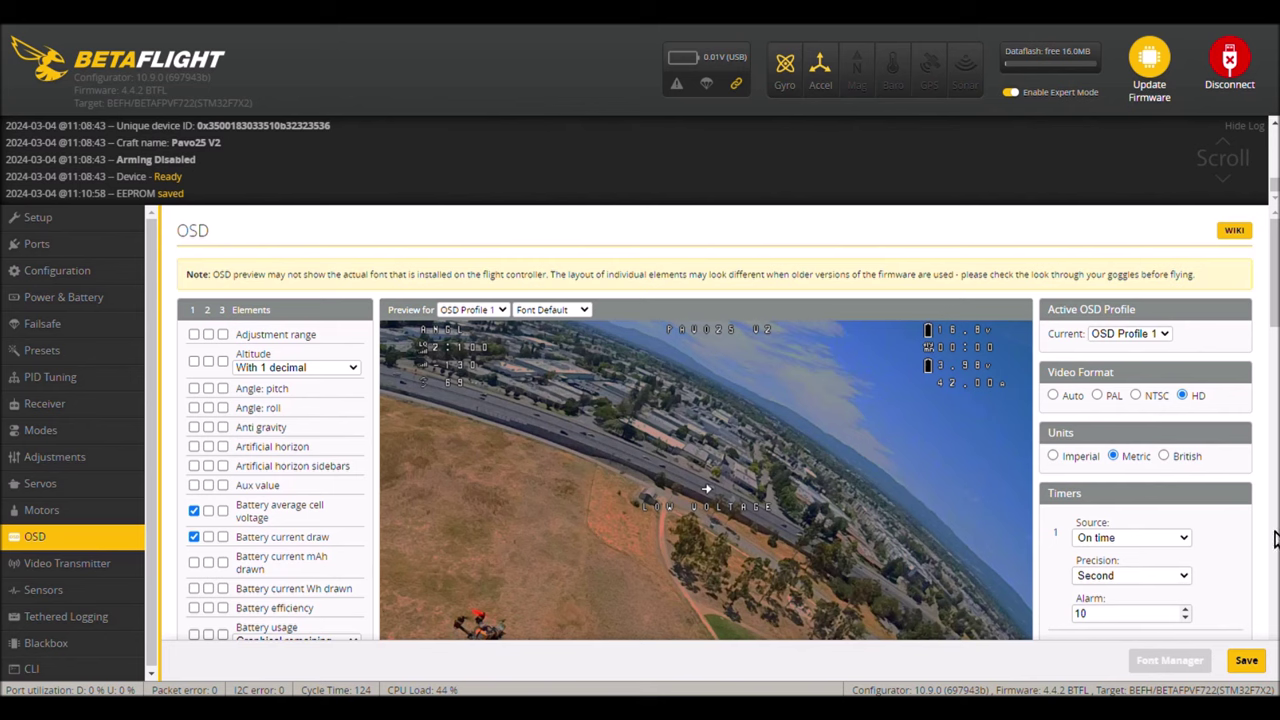
Disable Blackbox number and Blackbox usage in the post flight statistics.
scroll(1193, 452, down, 10)
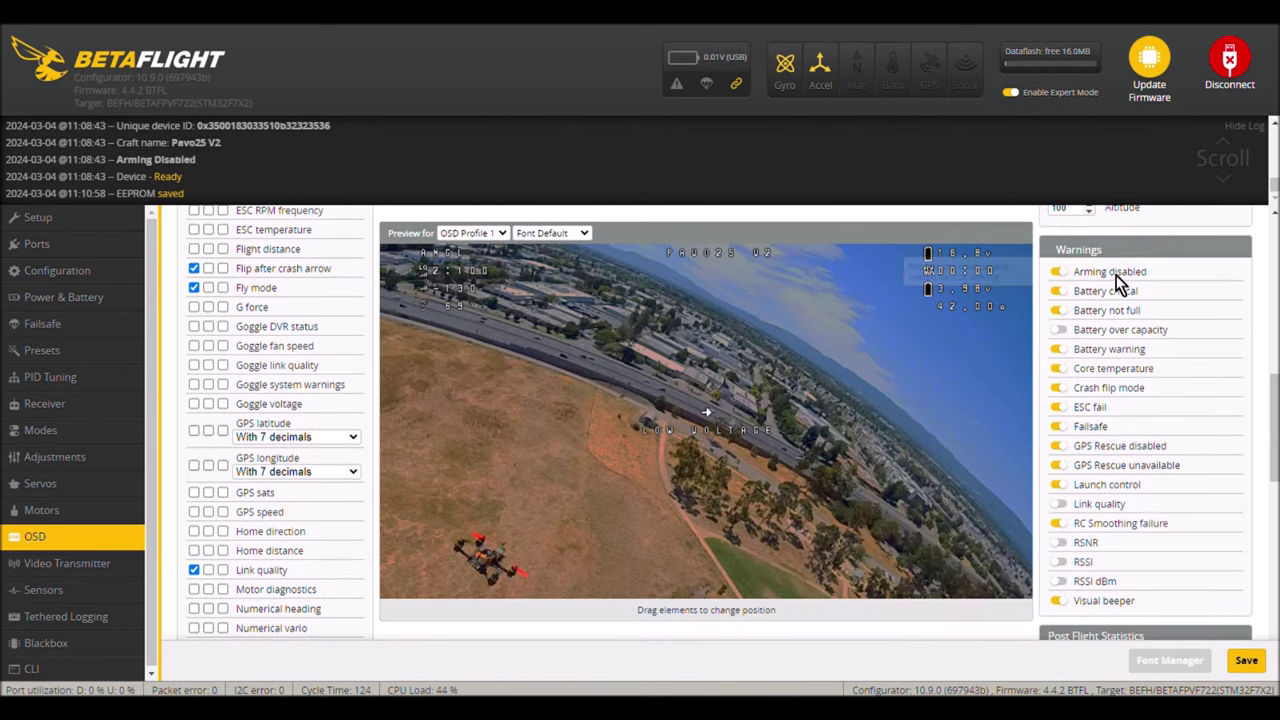
scroll(1148, 398, down, 5)
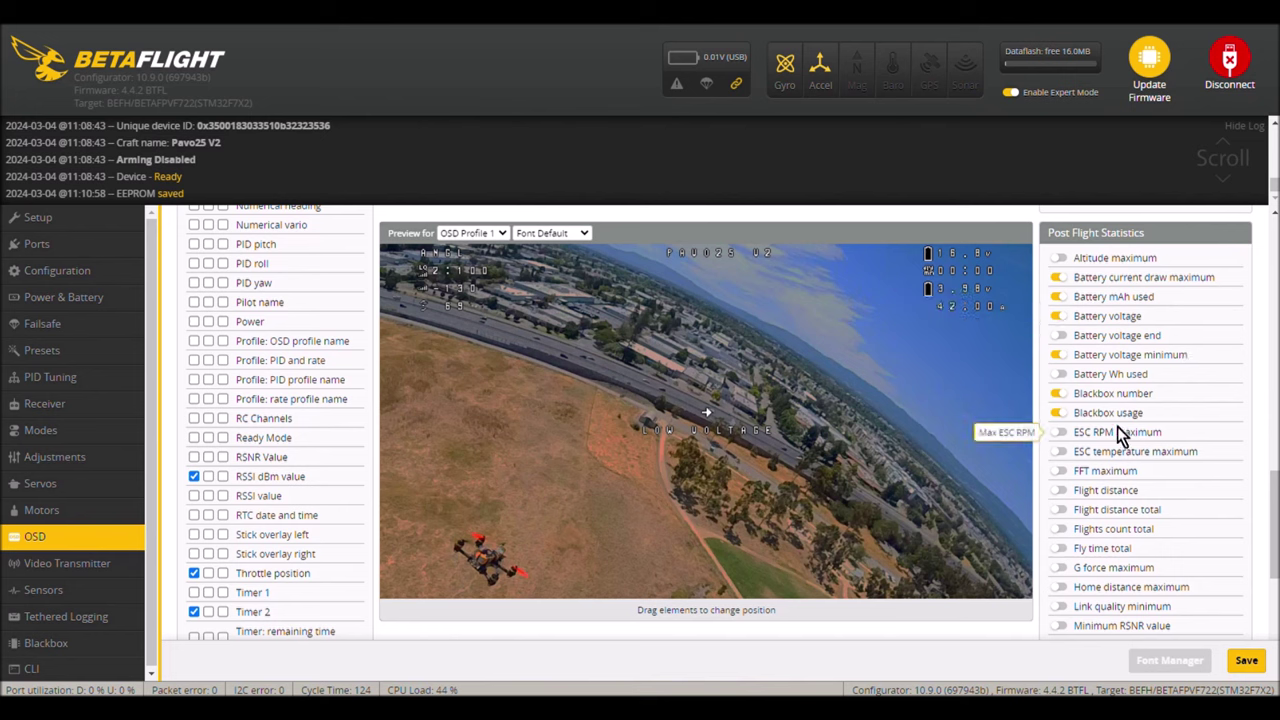
click(1066, 396)
click(1062, 414)
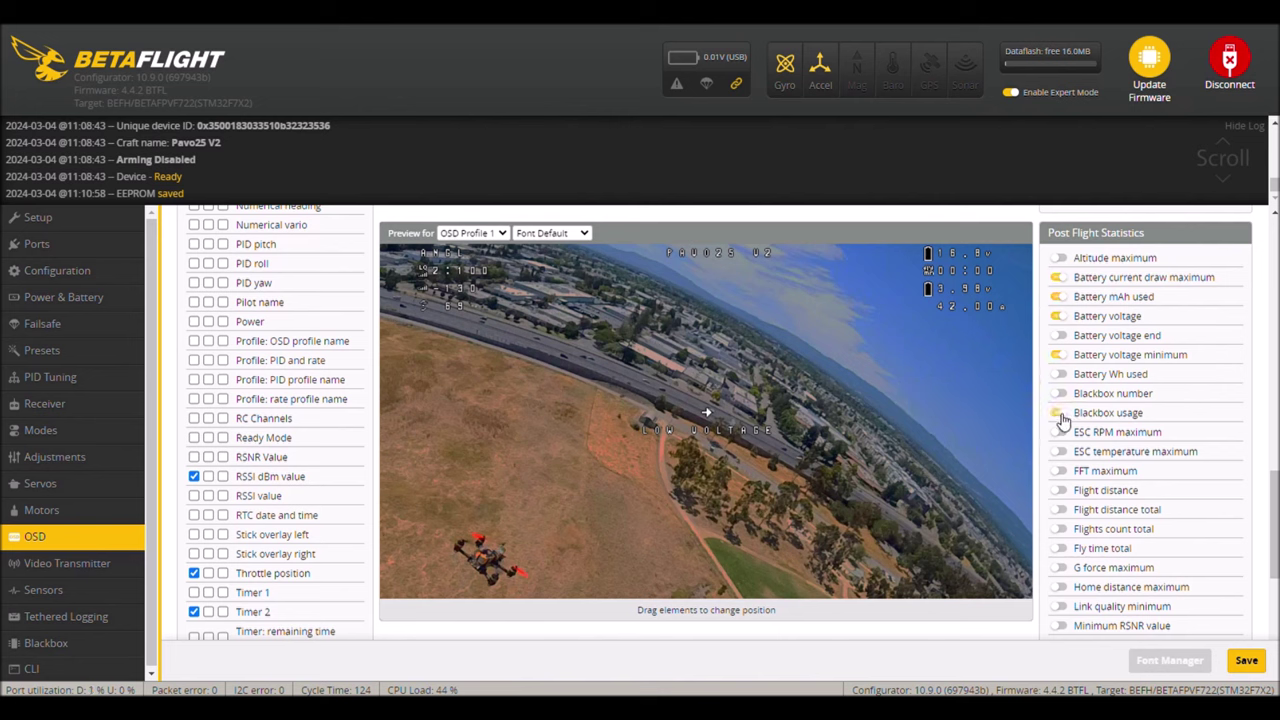
click(1062, 414)
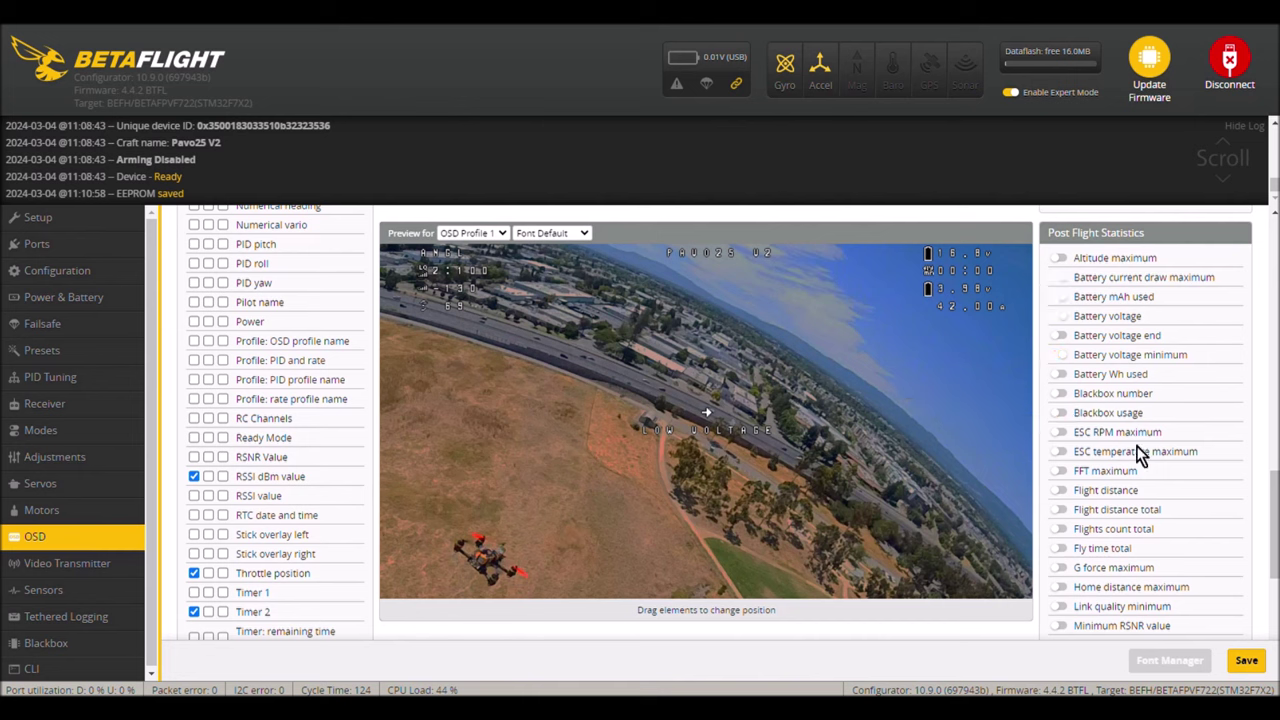
Review the remaining post flight statistics and save the OSD settings.
scroll(1162, 423, down, 2)
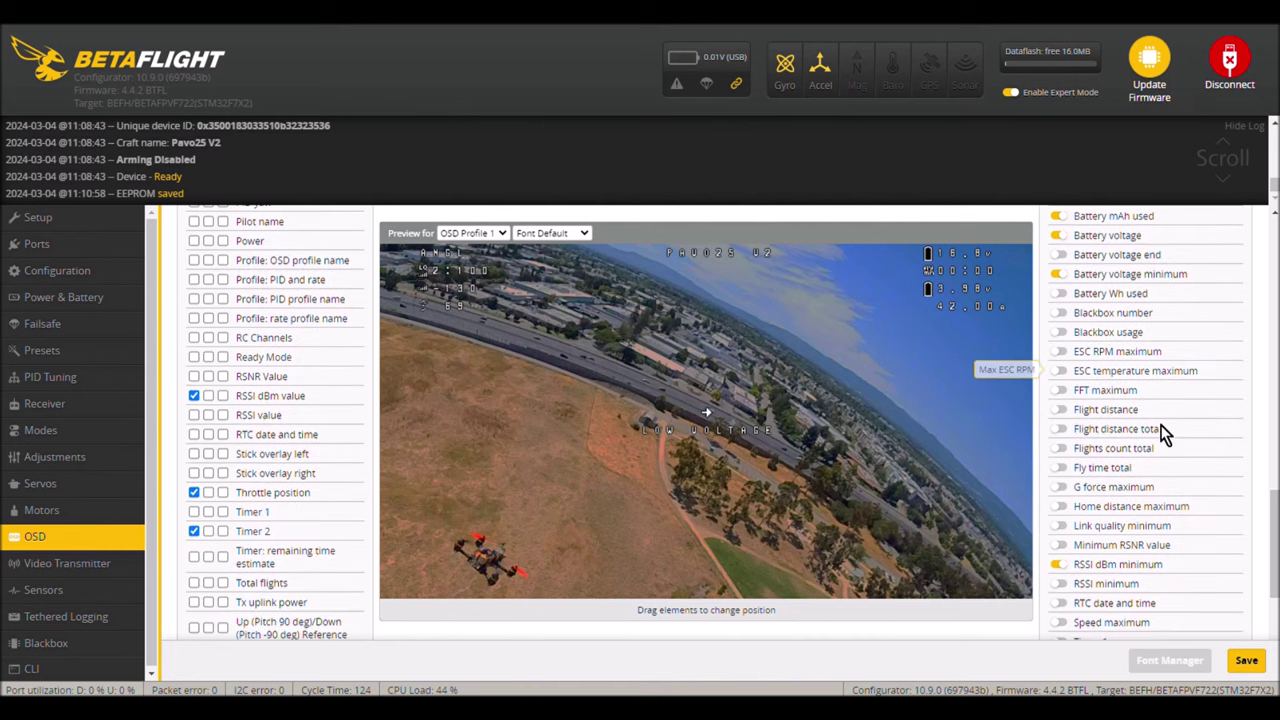
scroll(1162, 430, down, 2)
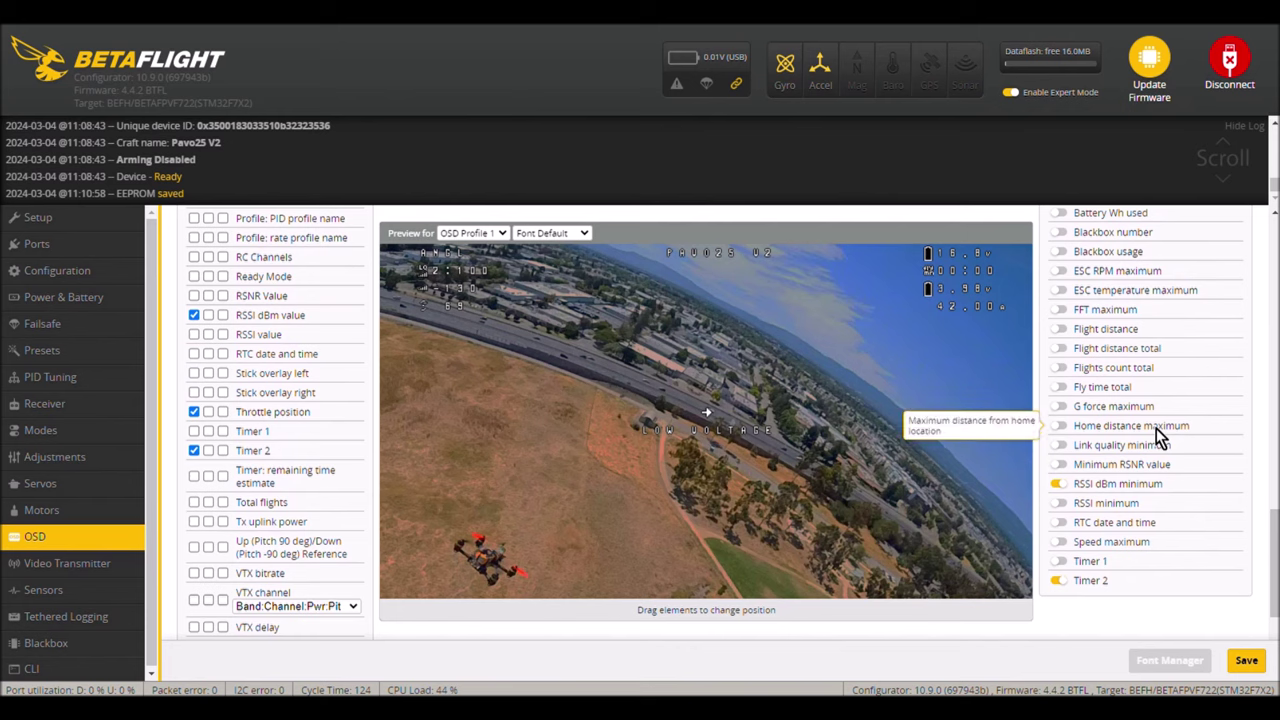
scroll(1155, 436, down, 3)
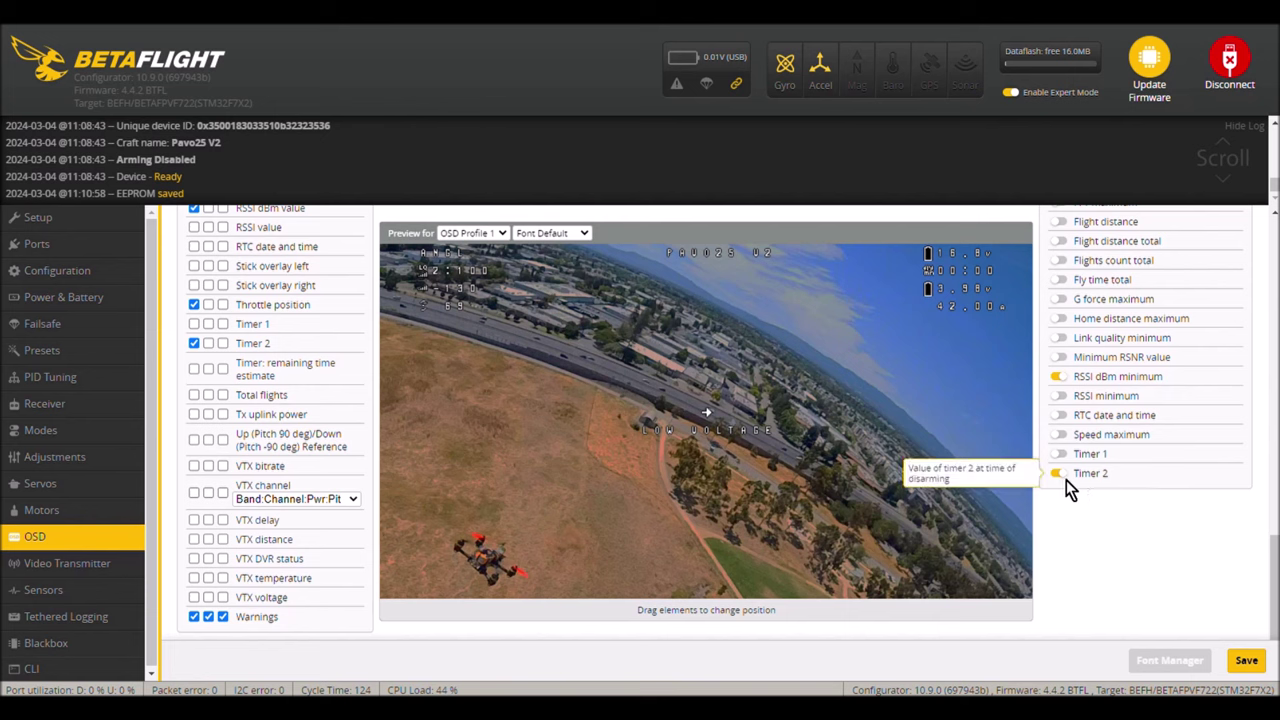
click(1247, 661)
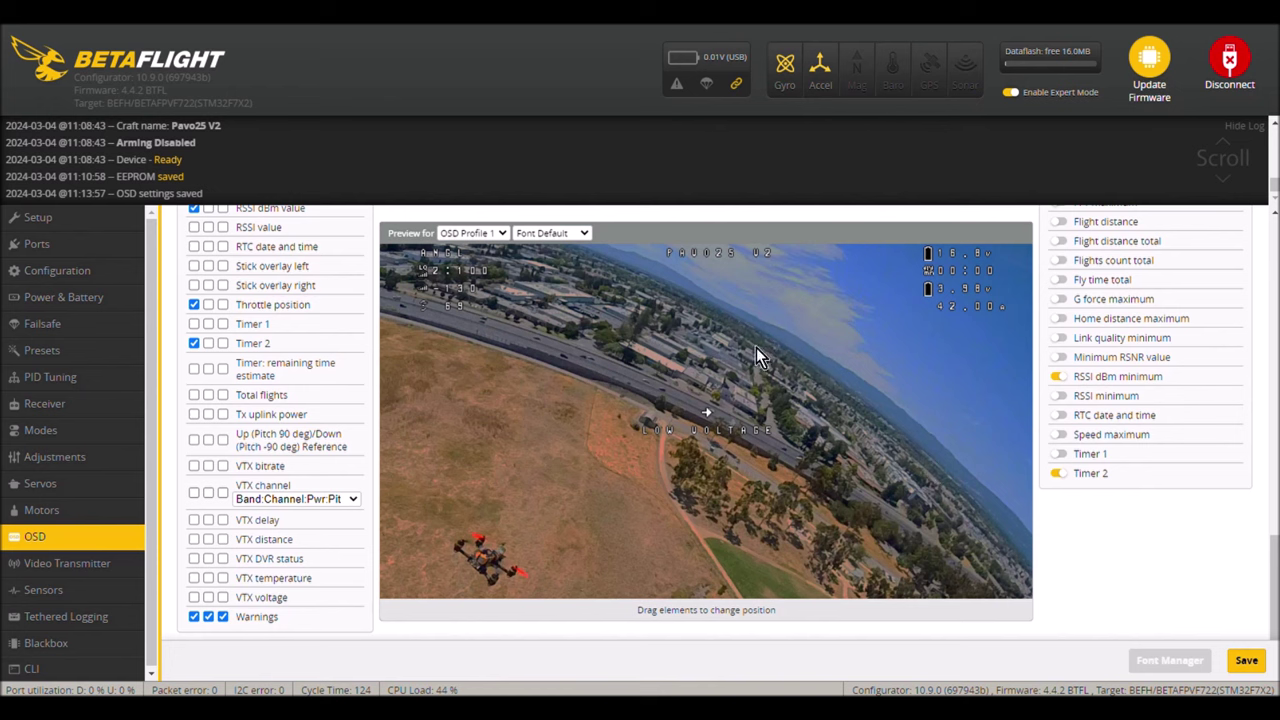
Run the dump command in the CLI and check the firmware version details in its output and the connection log.
click(31, 668)
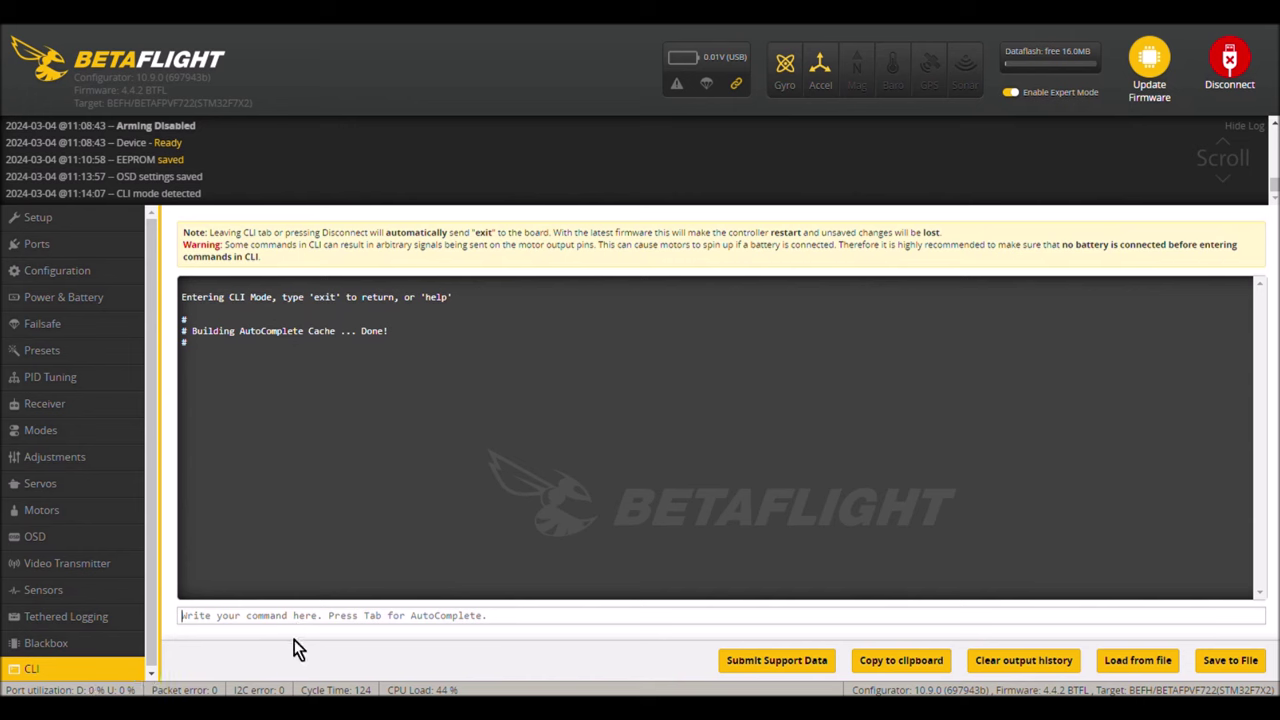
text(dump)
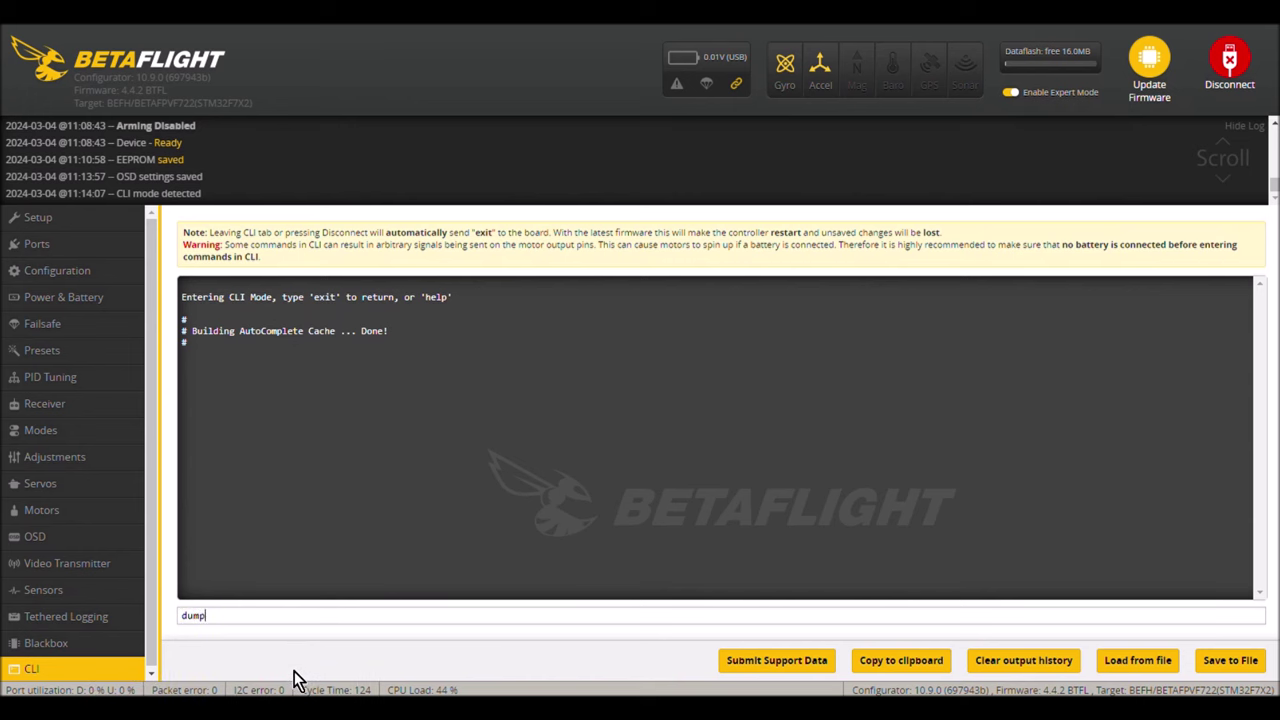
key(Return)
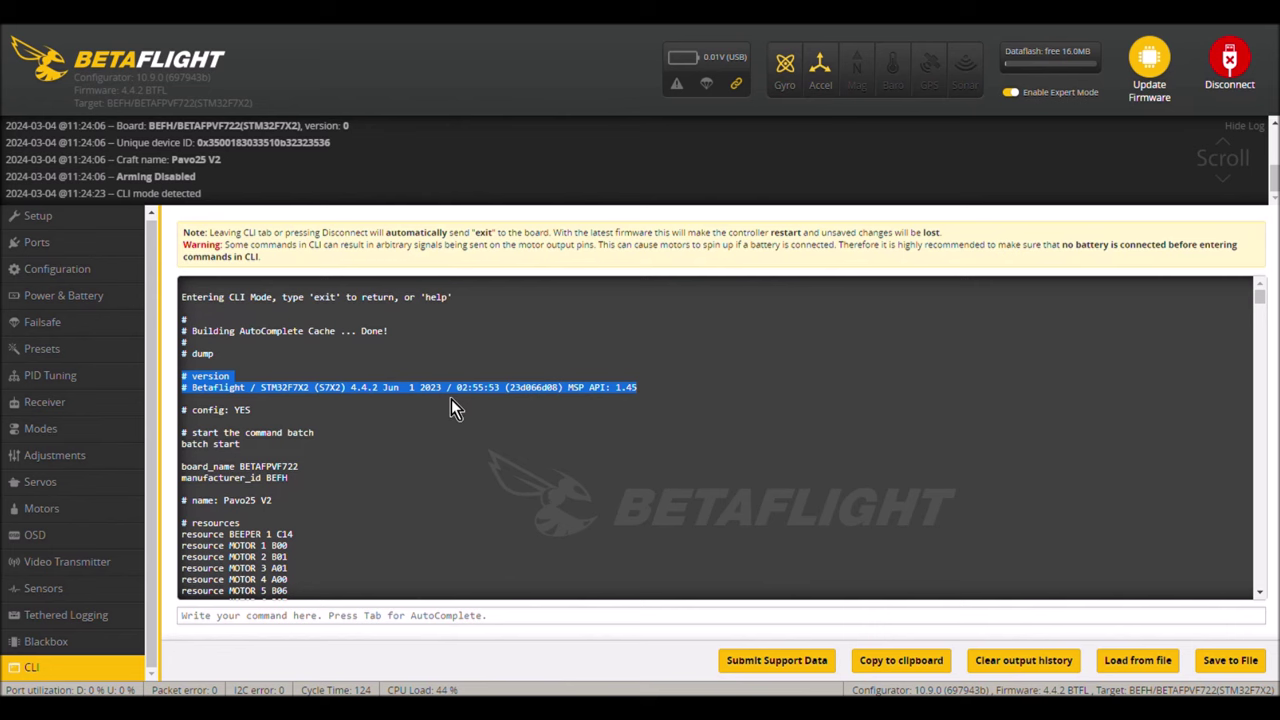
scroll(401, 157, up, 1)
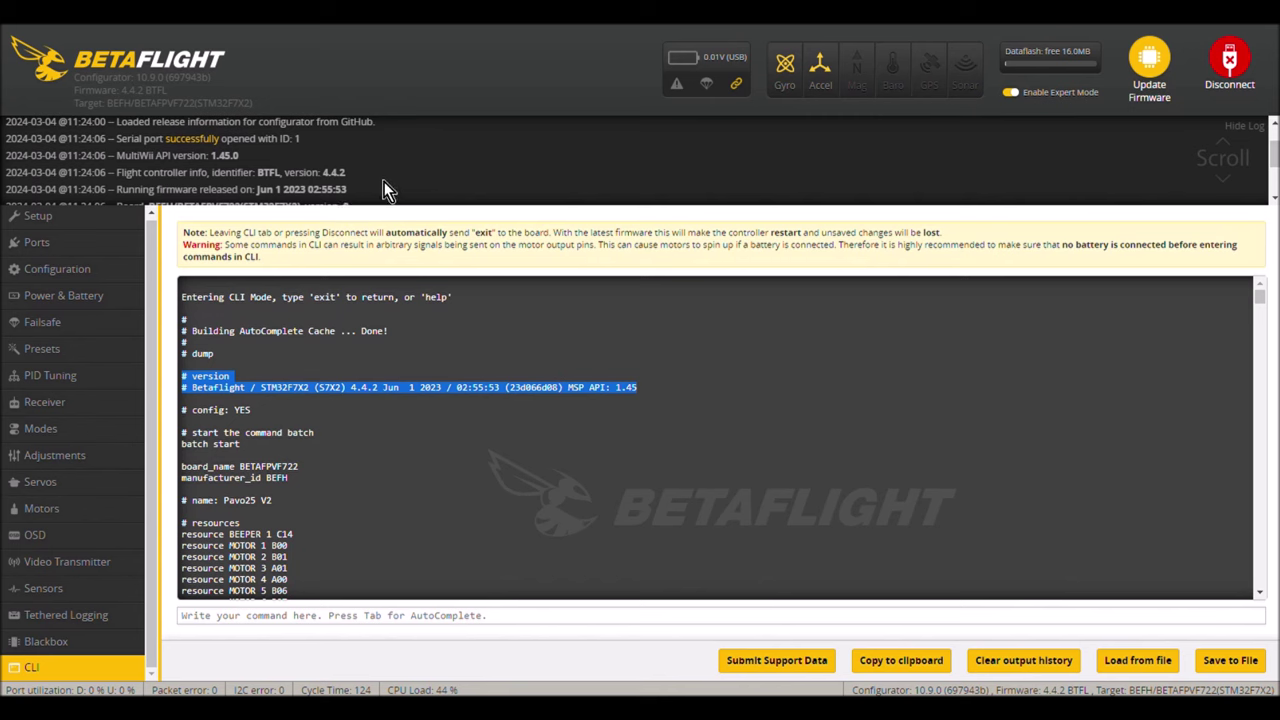
scroll(398, 172, down, 1)
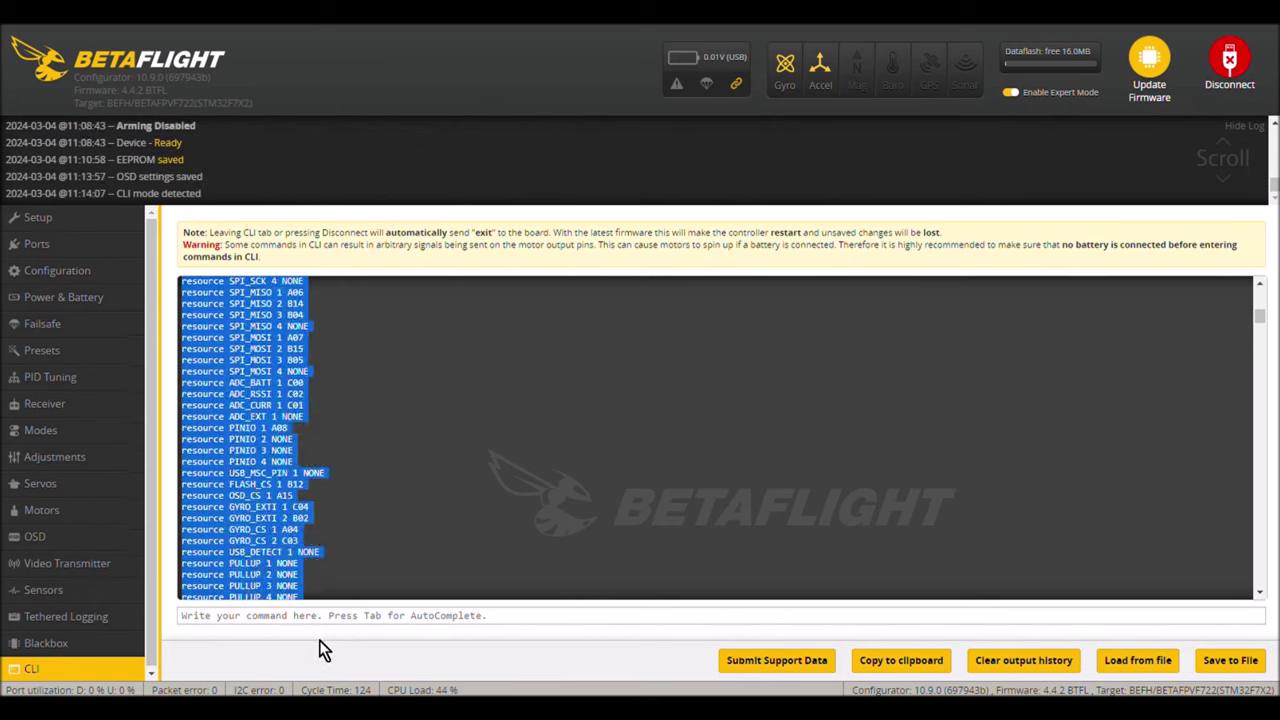
Copy the entire CLI dump output into a text editor document and look through the pasted resource lines.
drag(319, 640, 319, 640)
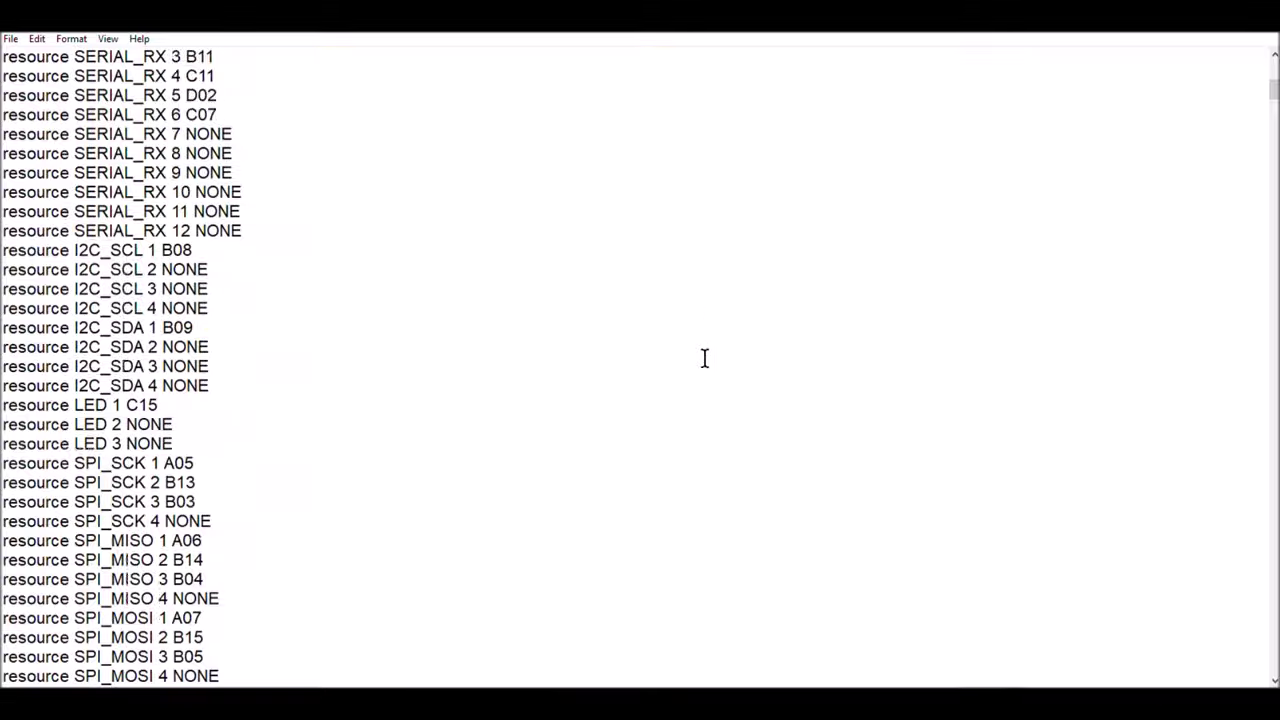
scroll(703, 357, down, 20)
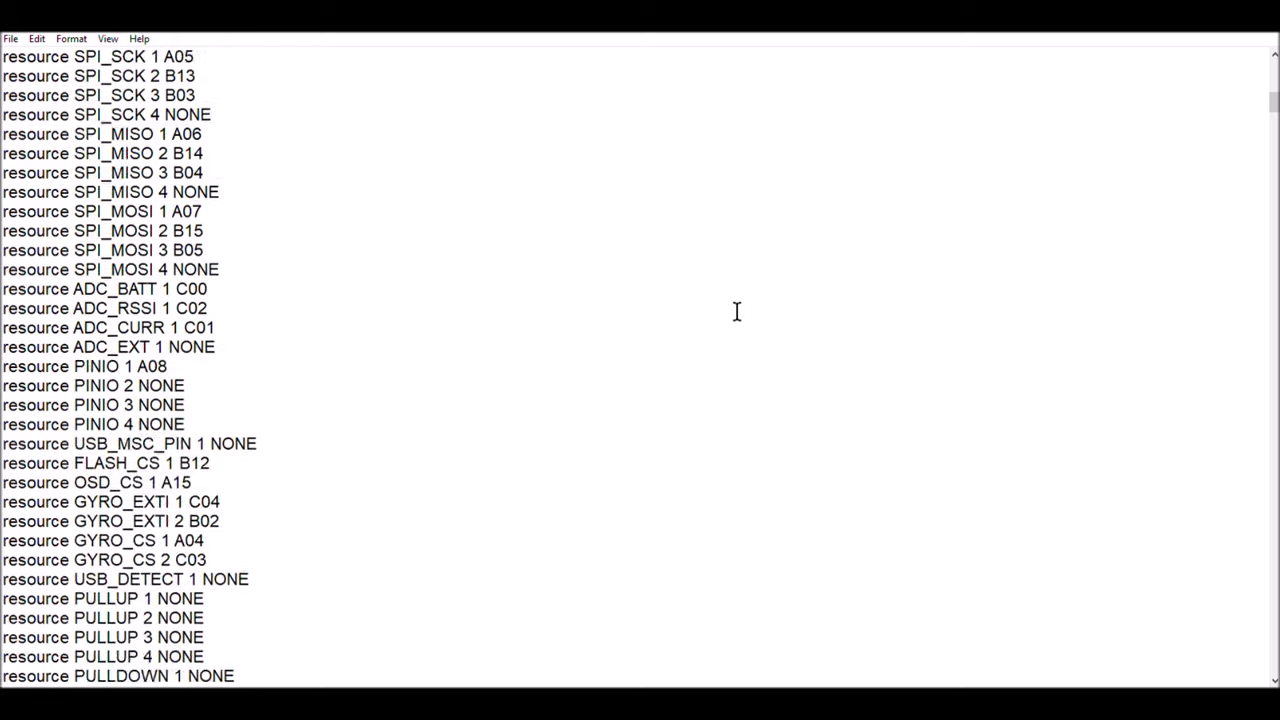
scroll(769, 384, down, 20)
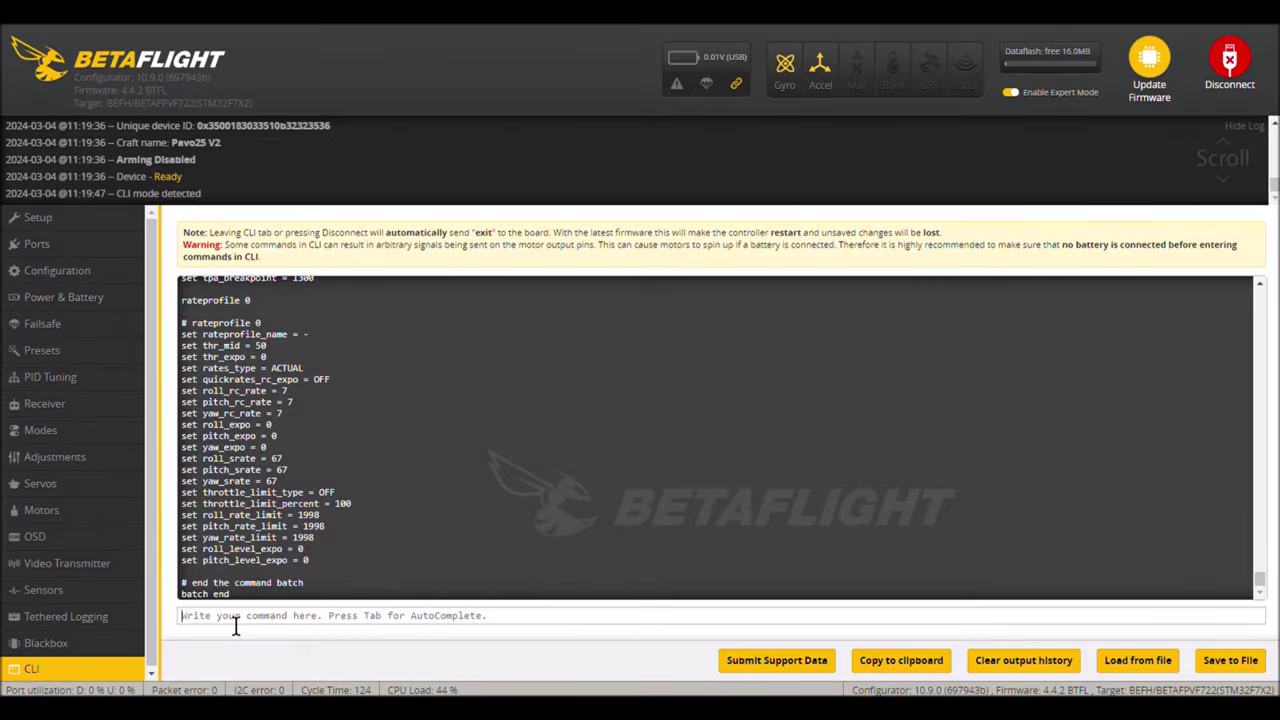
Leave CLI mode with the exit command and disconnect the flight controller.
text(exit)
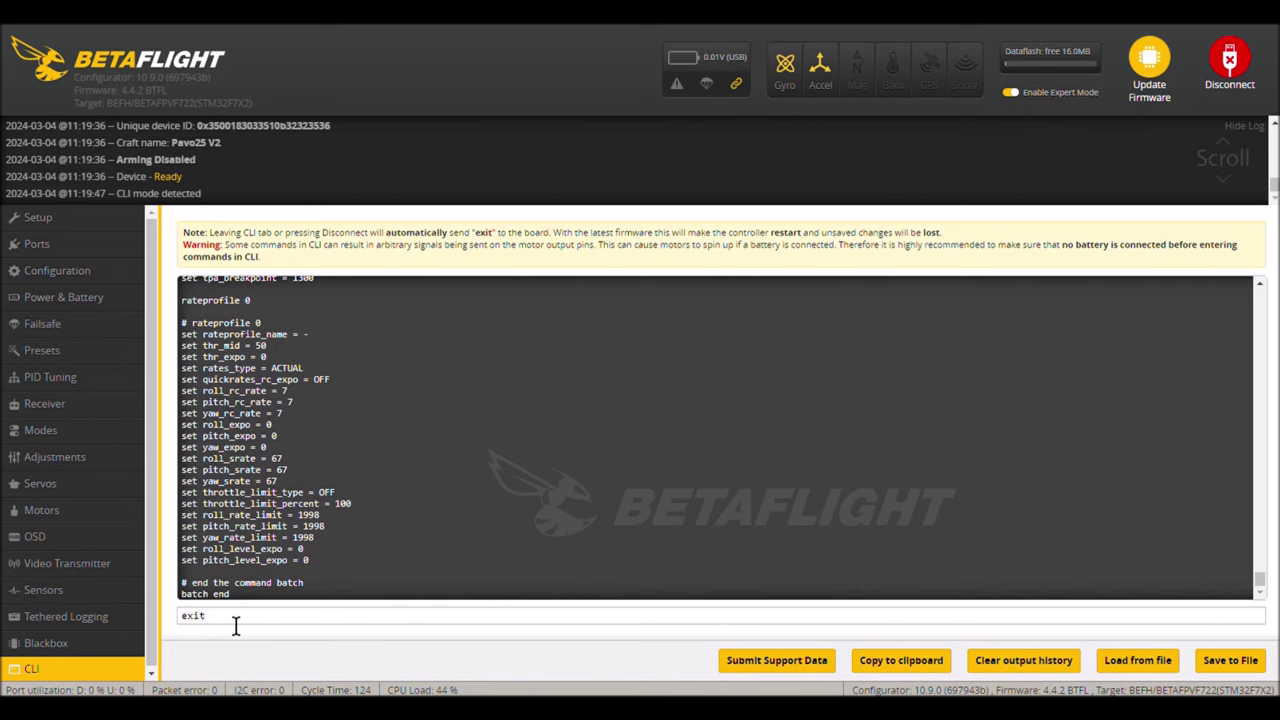
key(Return)
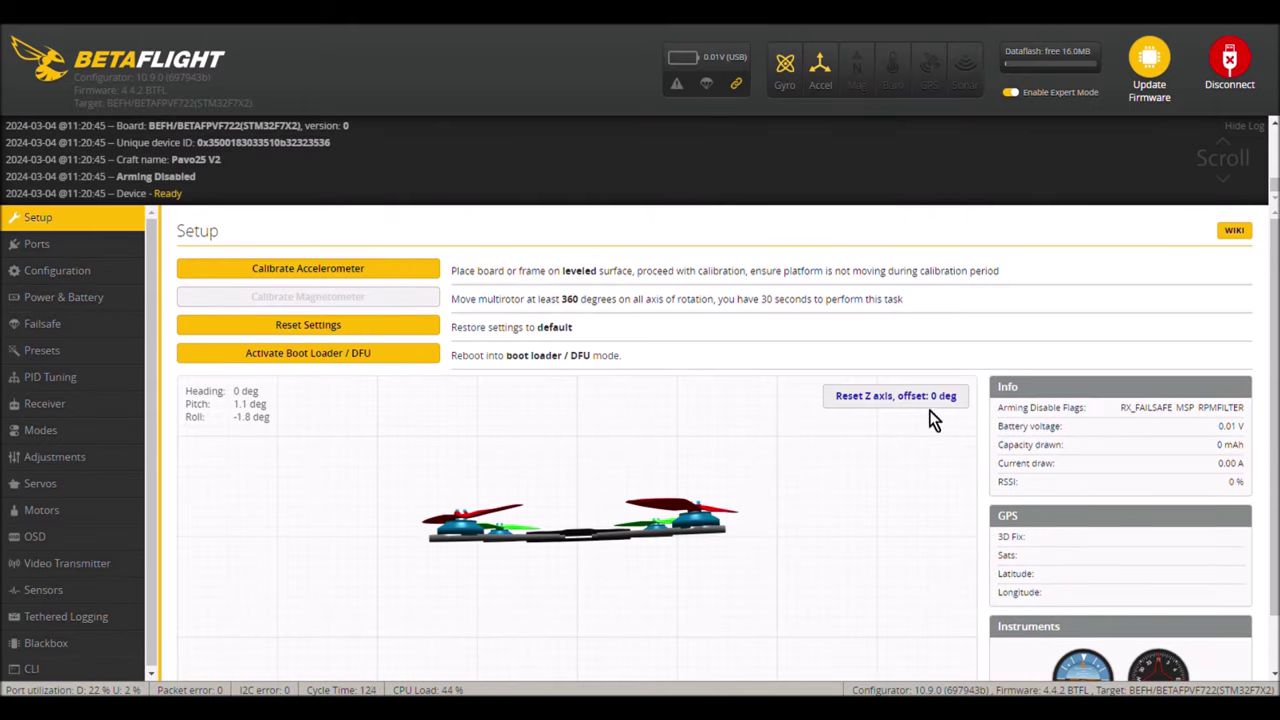
click(1230, 62)
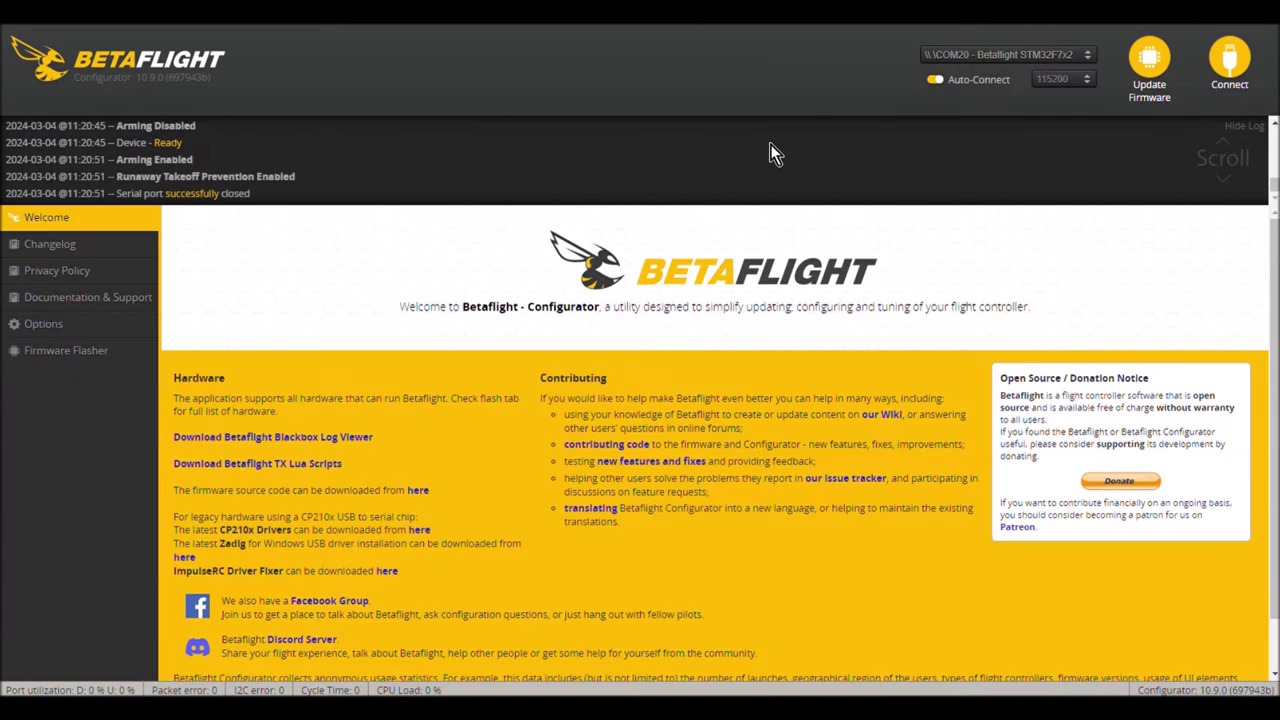